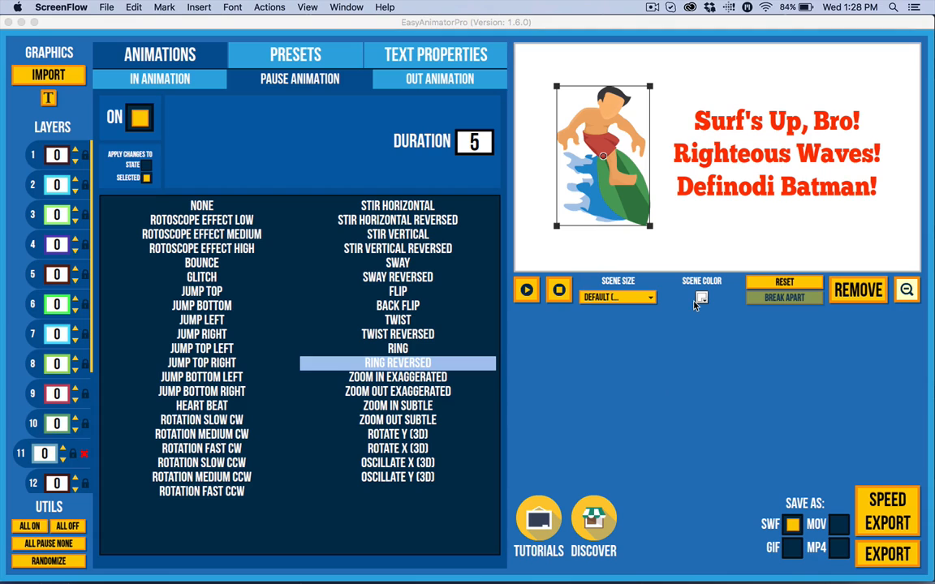
Stop the preview, select all graphics on the stage and remove them
click(526, 291)
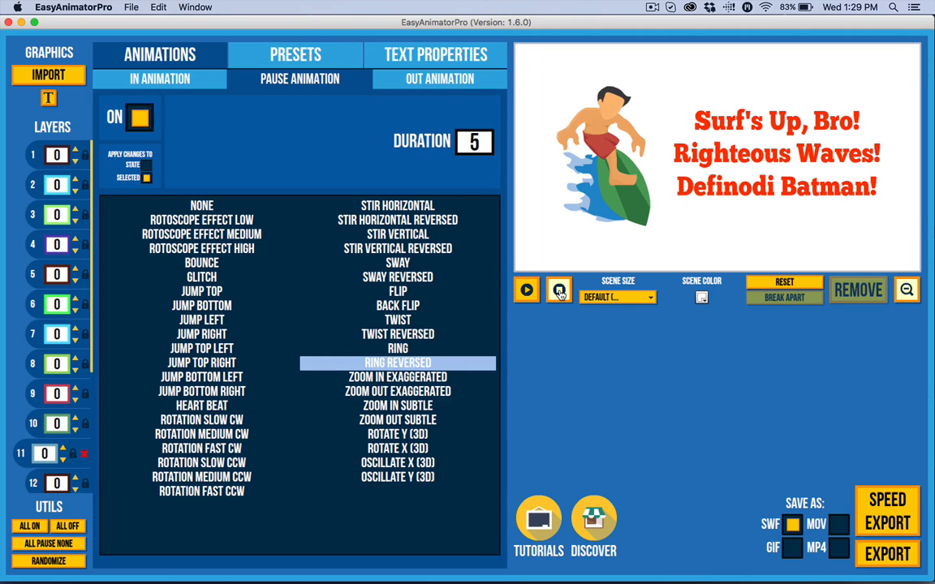
drag(820, 211, 533, 39)
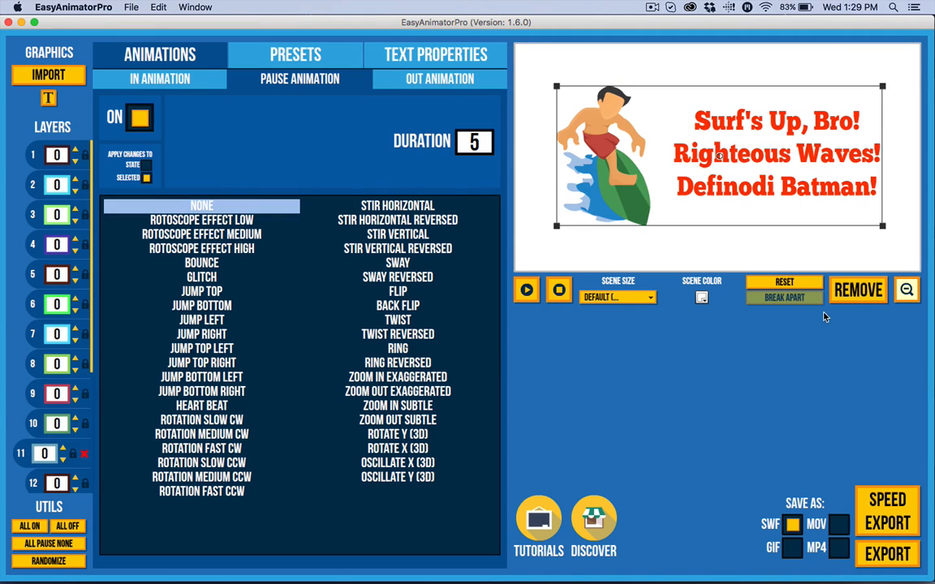
click(856, 290)
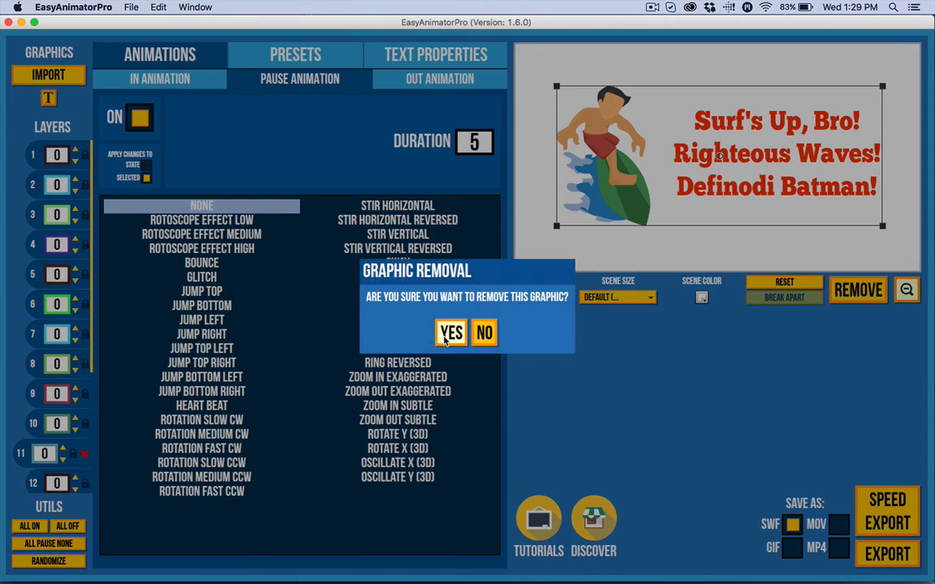
click(451, 332)
Import Surfing.svg and move the surfer graphic to the left side of the stage
click(72, 80)
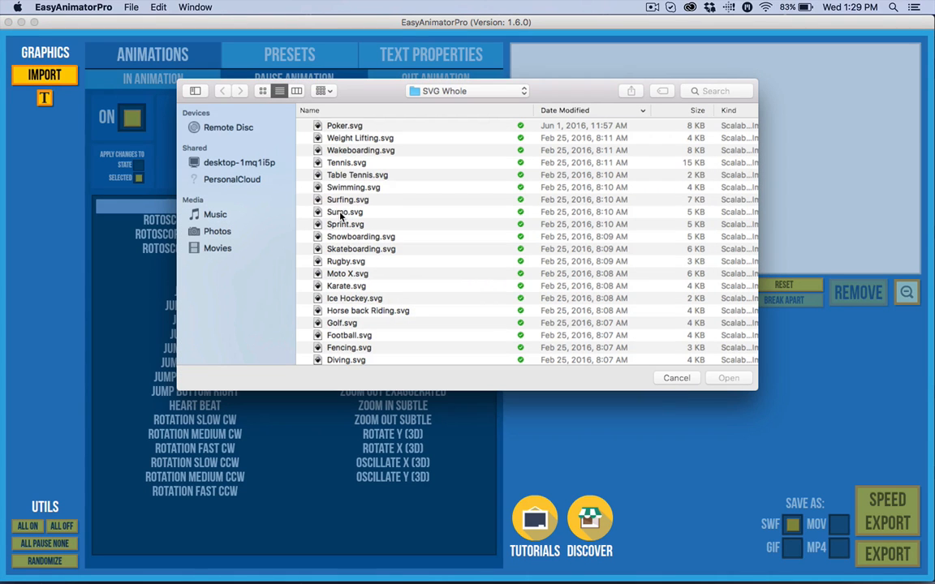
click(349, 200)
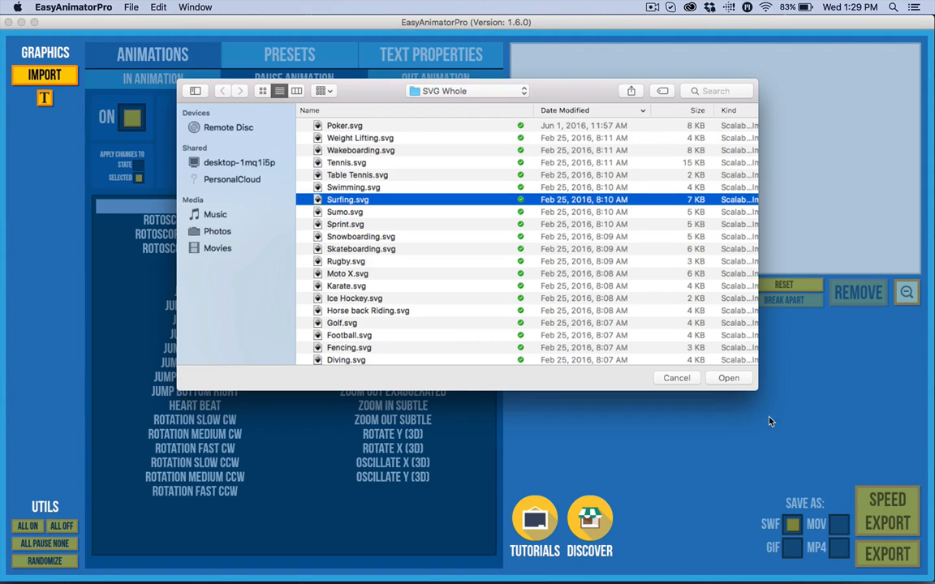
click(728, 378)
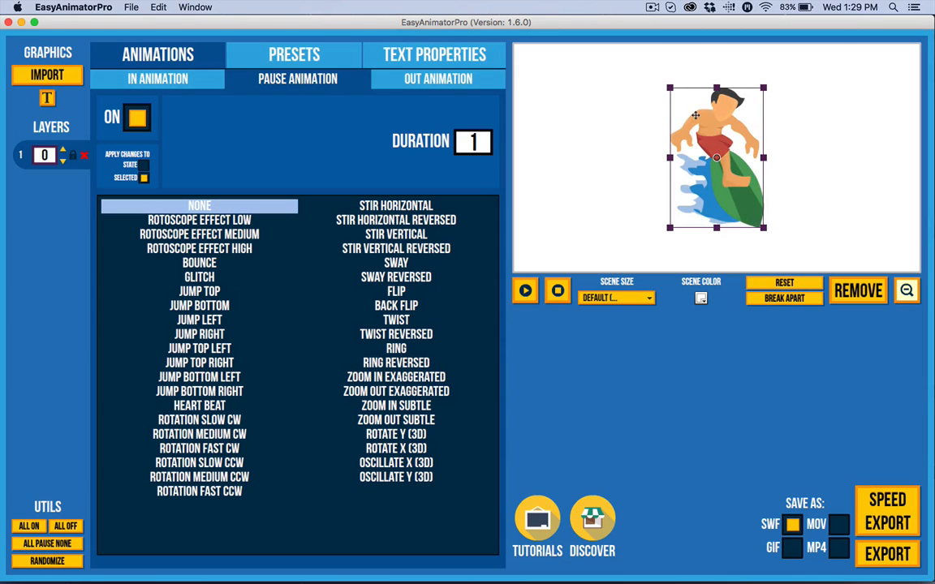
drag(708, 133, 603, 135)
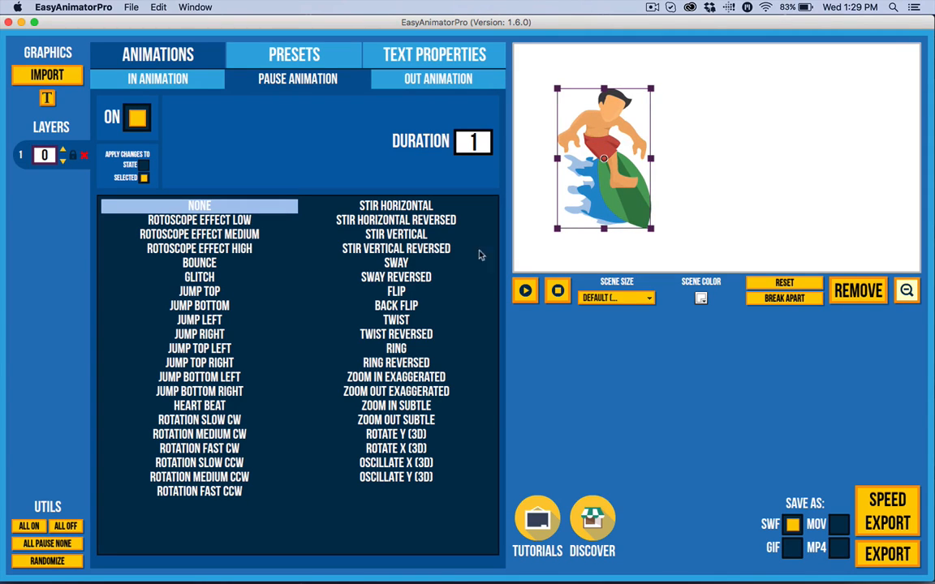
Add a text box to the right of the surfer and paste the three-line surf slogan into it
click(47, 97)
click(762, 114)
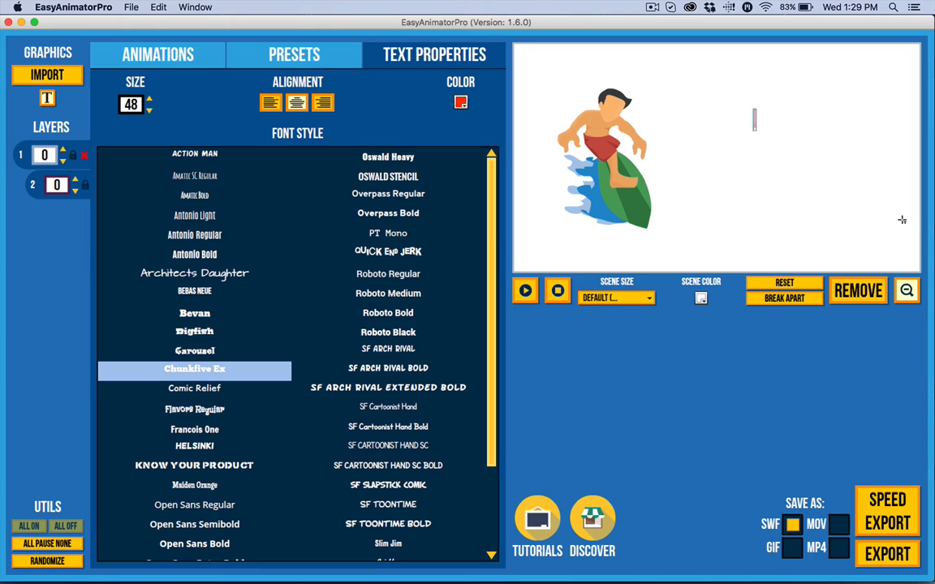
text(Surf's Up, Bro! Righteous Waves! Definodi Batman!)
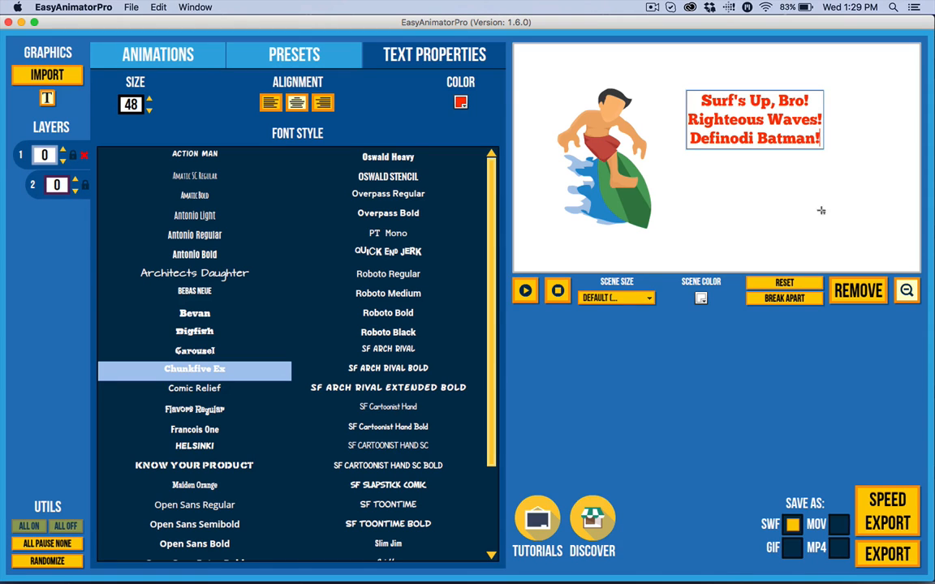
Select the text box, enlarge it by its corner handle and reposition it beside the surfer
click(47, 97)
click(752, 119)
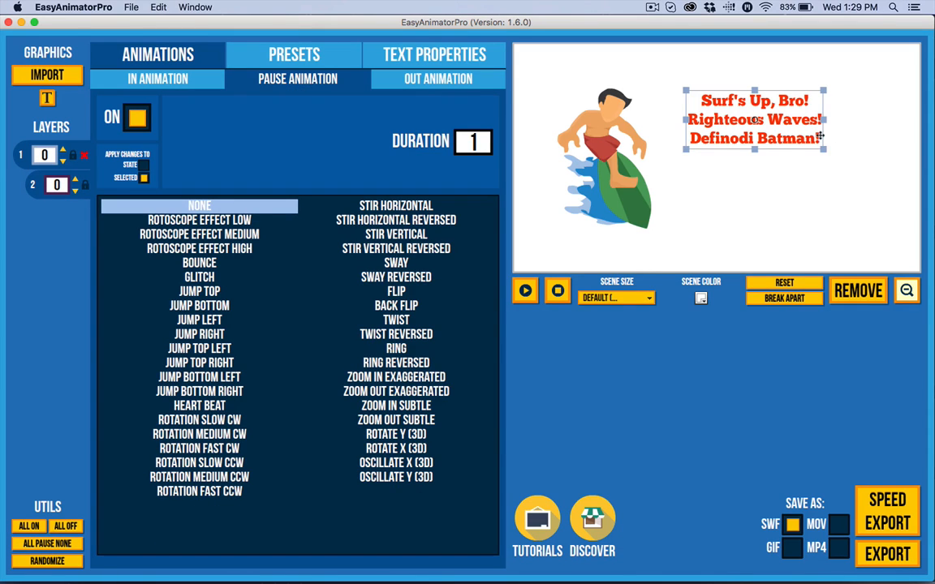
drag(823, 148, 861, 212)
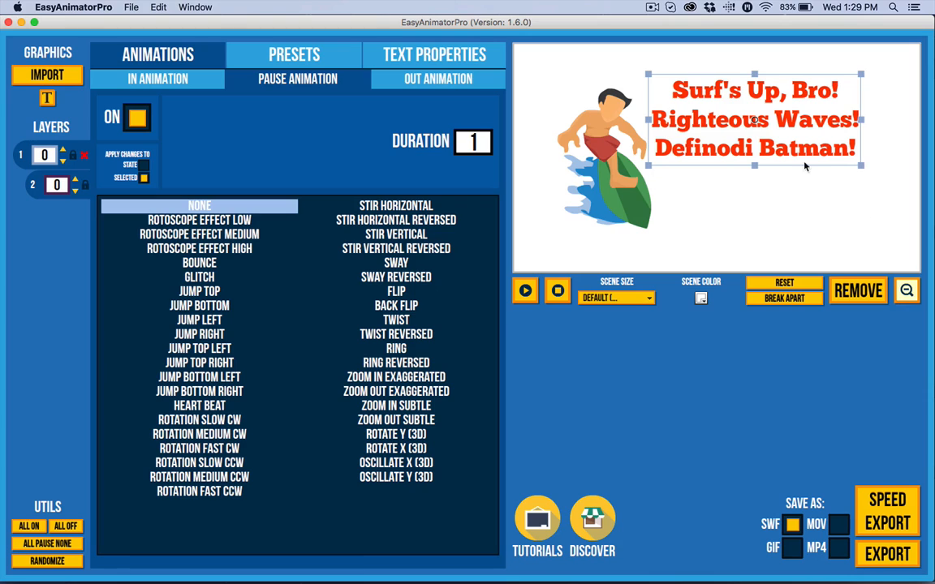
drag(800, 130, 820, 163)
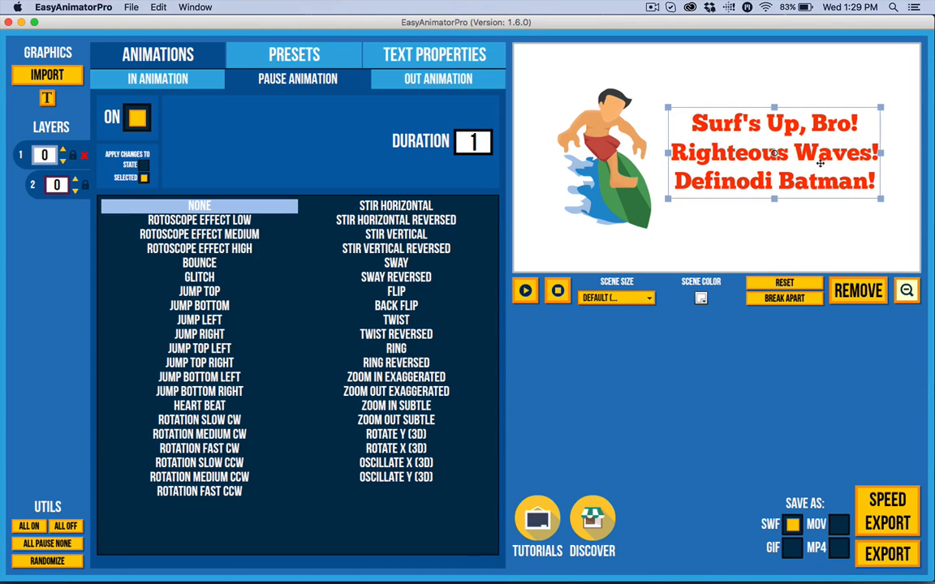
Select the surfer and text together, nudge them slightly upward, and deselect
drag(829, 220, 657, 146)
drag(734, 222, 596, 136)
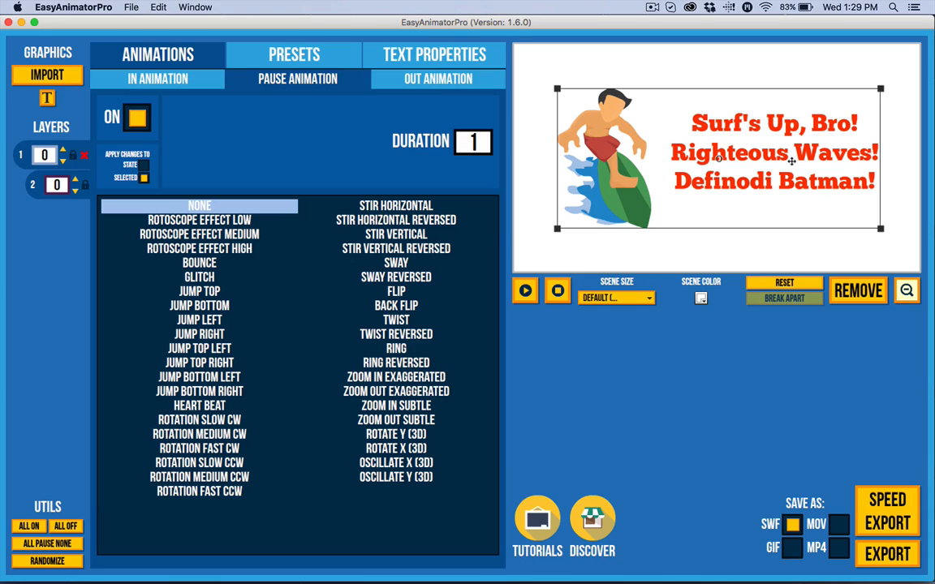
drag(791, 161, 792, 157)
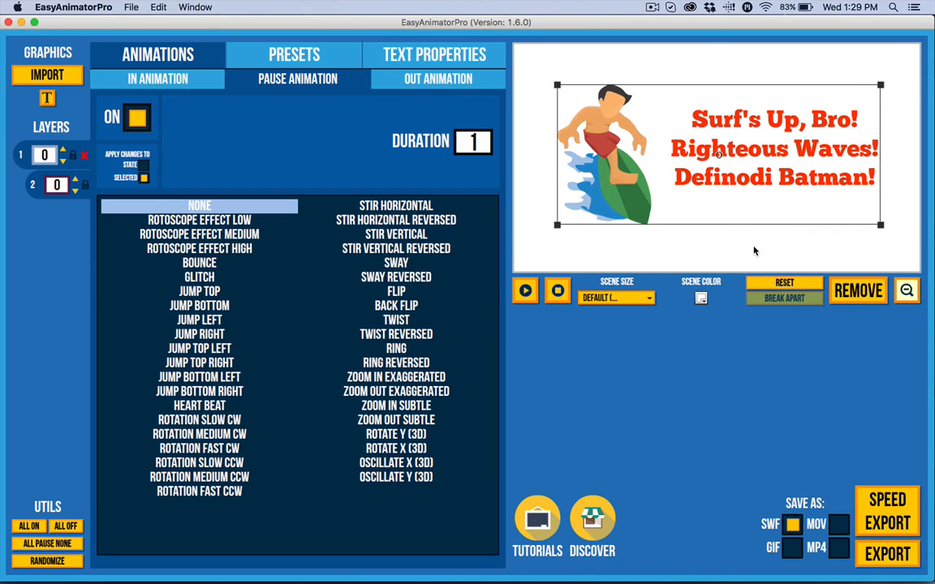
click(778, 255)
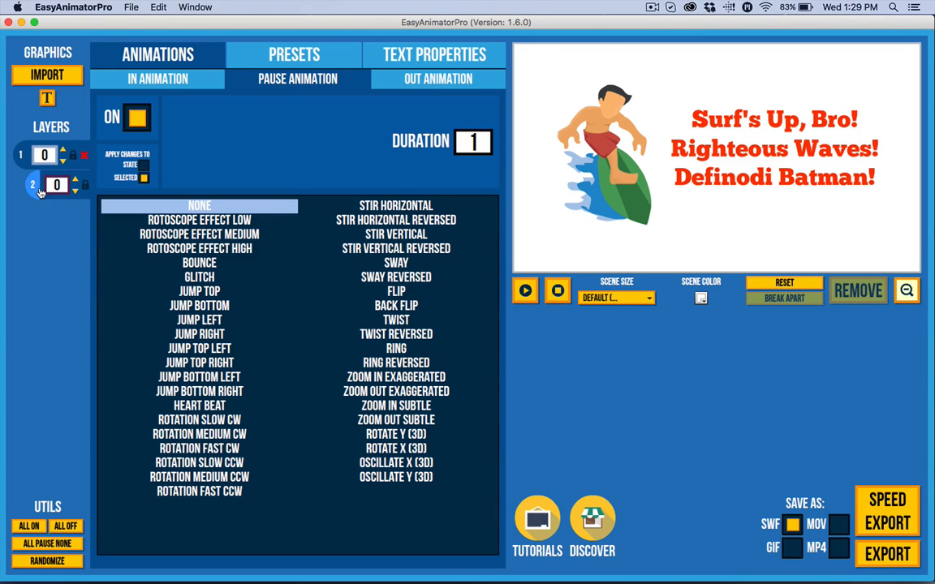
Apply the Toss N Twist preset to all images and preview the animation
click(248, 57)
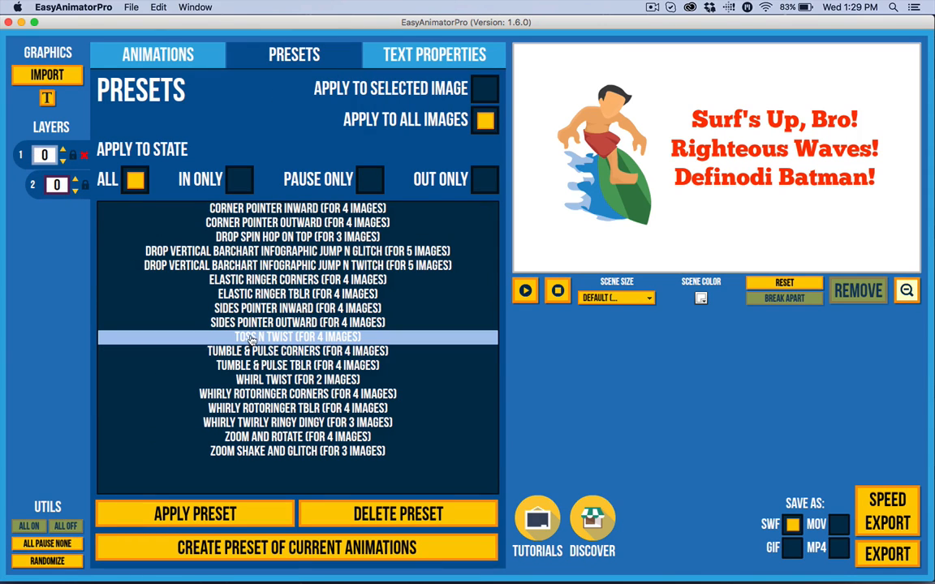
click(191, 514)
click(559, 292)
click(561, 292)
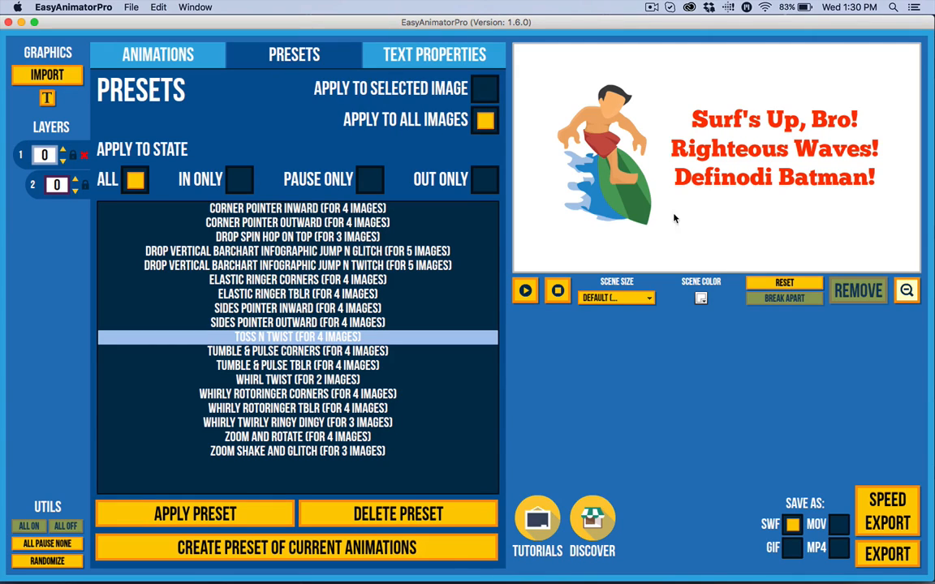
Break the surfer graphic apart into pieces and apply the Toss N Twist preset to all images
click(616, 185)
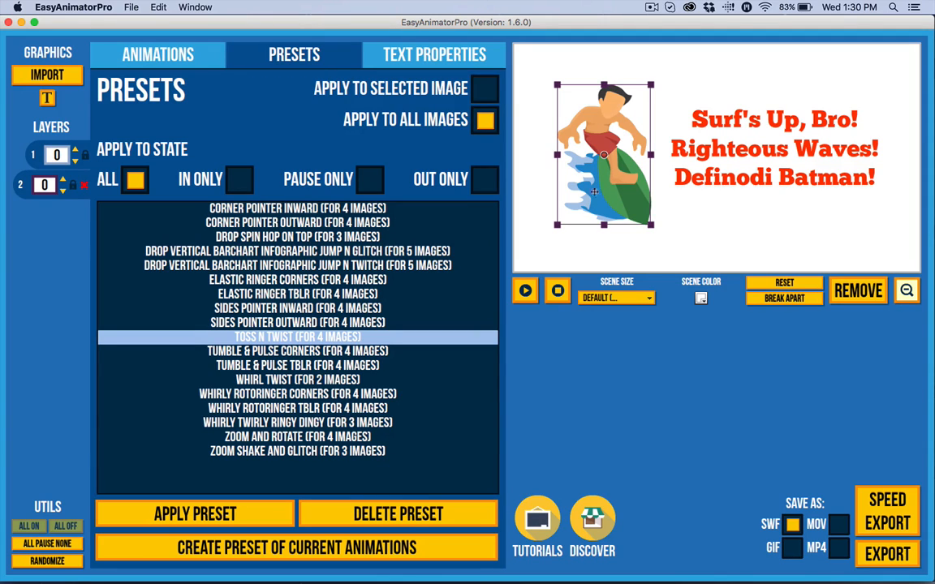
click(452, 96)
click(485, 122)
click(784, 299)
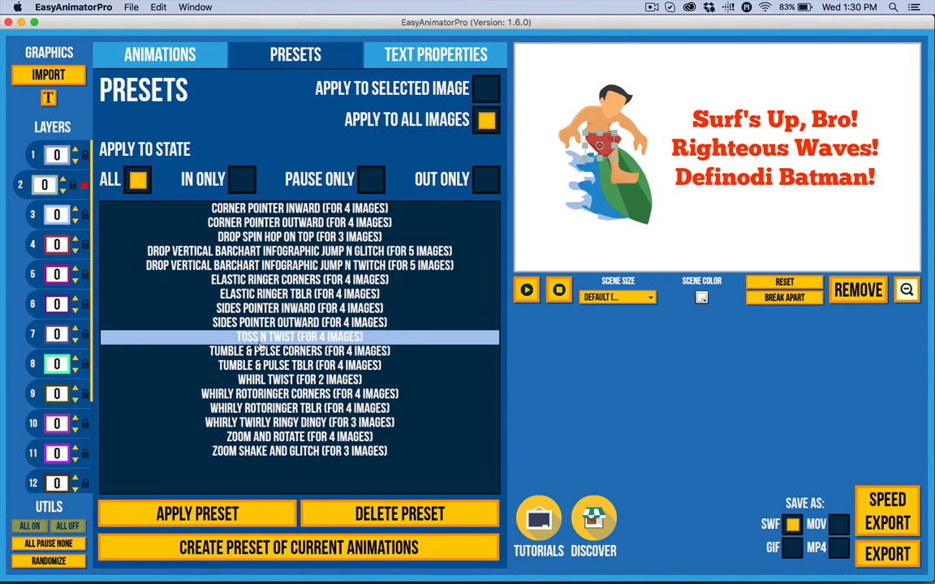
click(211, 519)
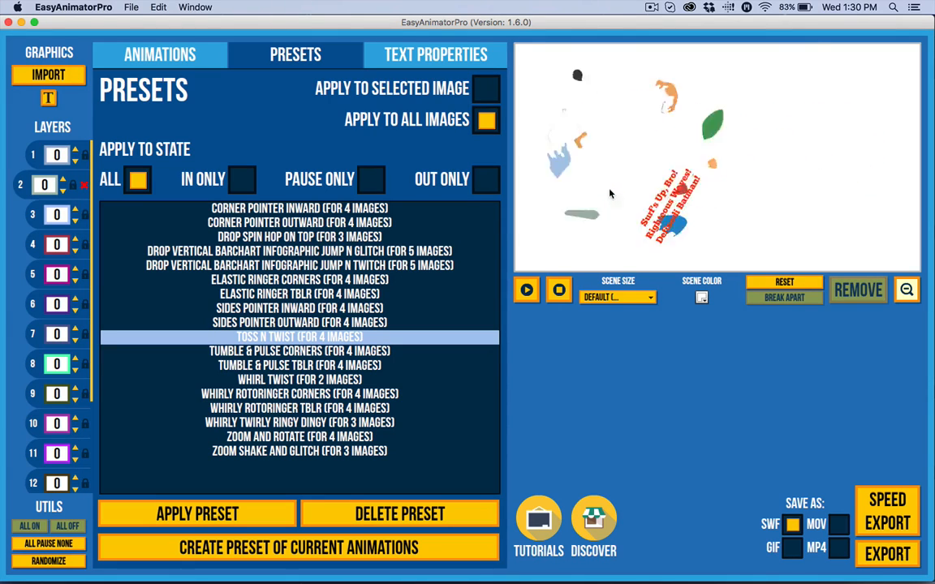
Select the text and break it apart into lines
click(160, 56)
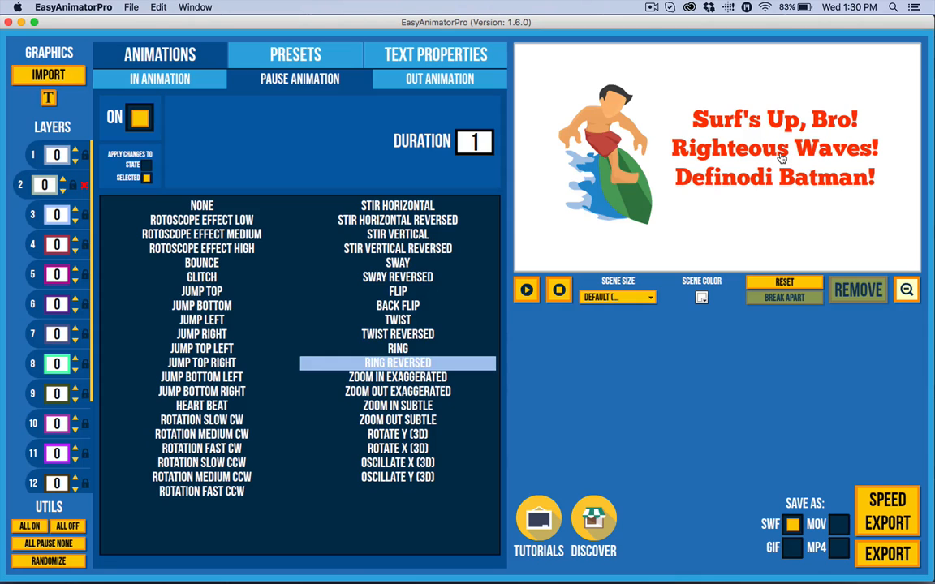
click(706, 148)
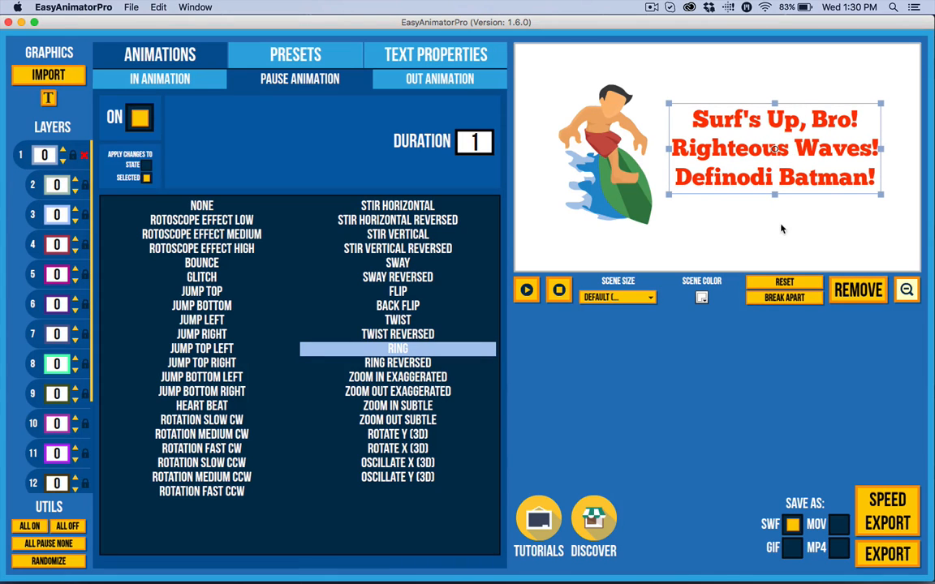
click(784, 299)
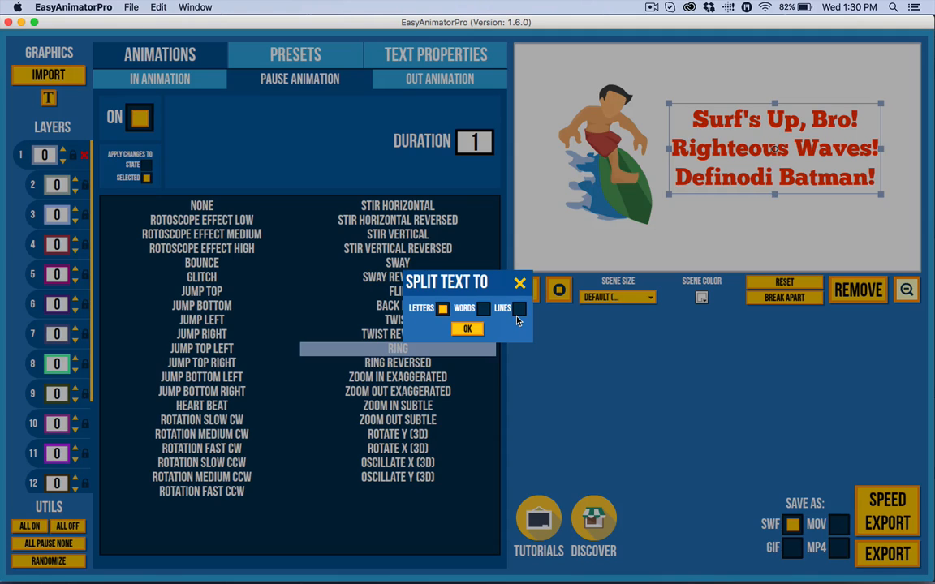
click(518, 310)
click(484, 310)
click(521, 312)
click(470, 330)
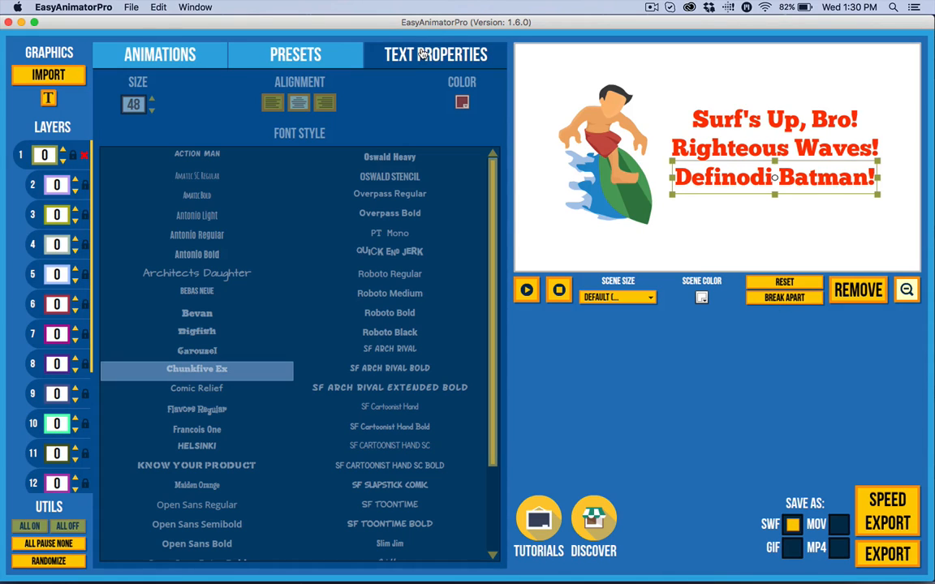
Select everything, apply the Toss N Twist preset to all images again and preview the animation
click(422, 52)
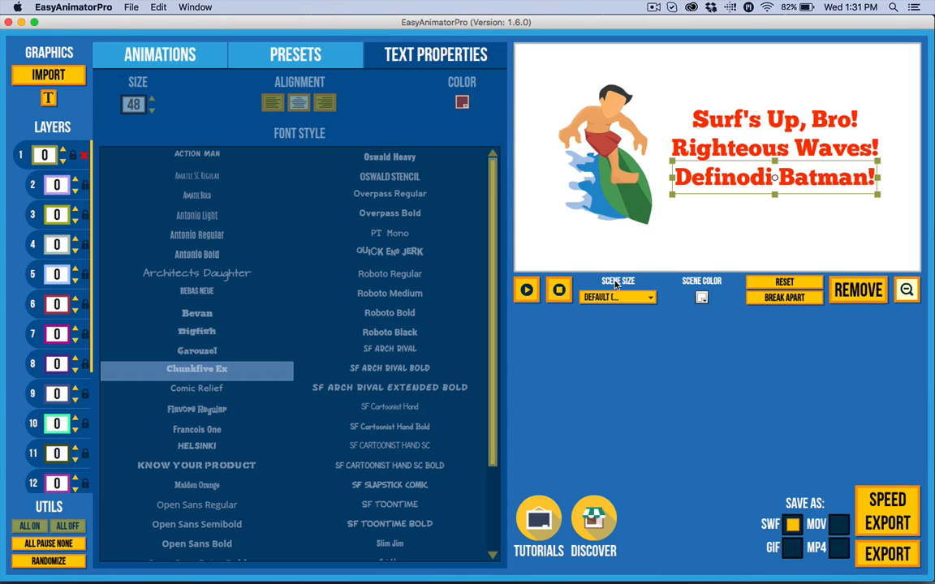
click(776, 240)
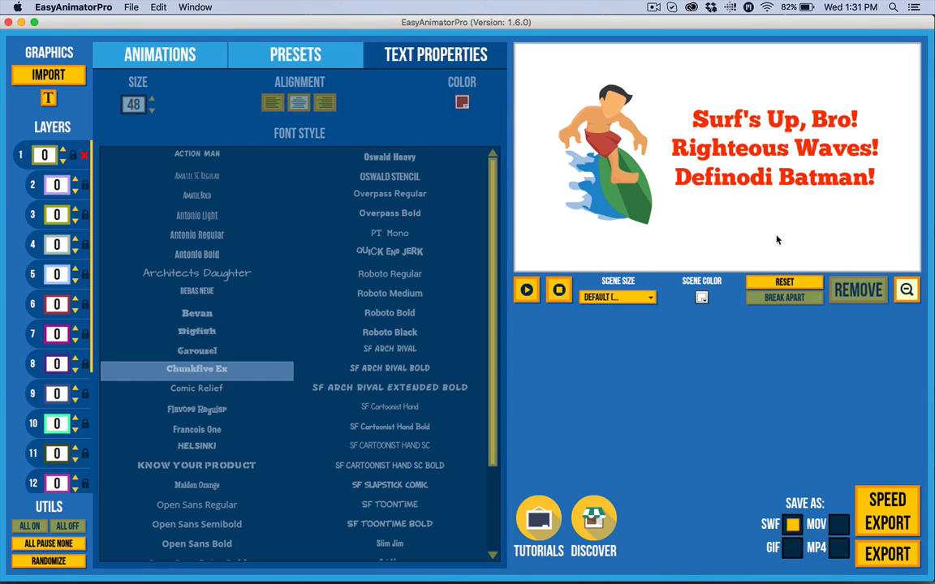
click(626, 132)
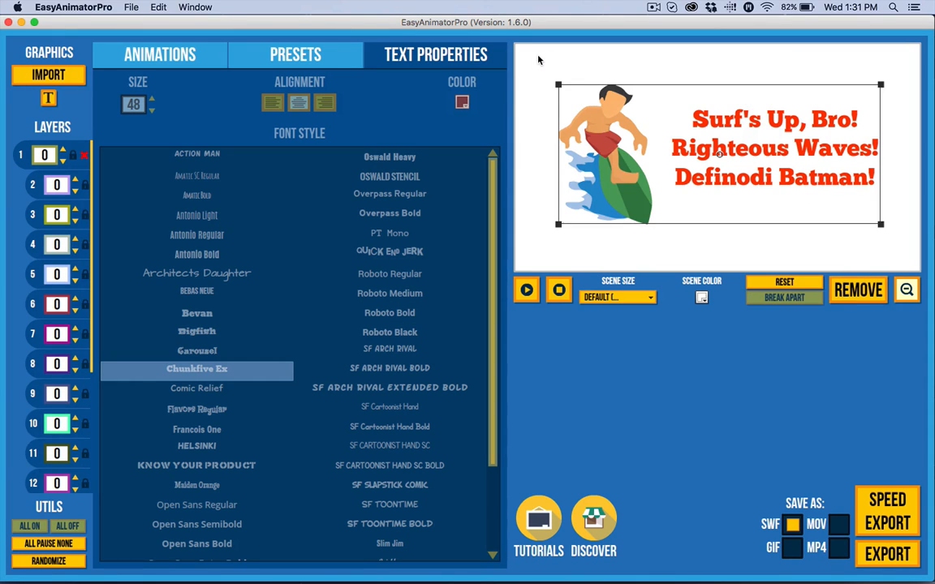
click(252, 68)
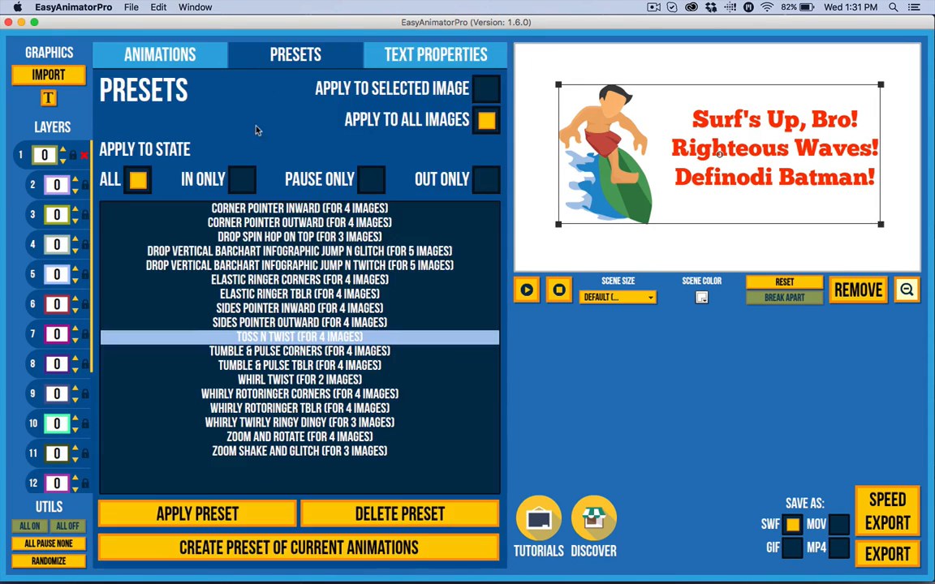
click(236, 510)
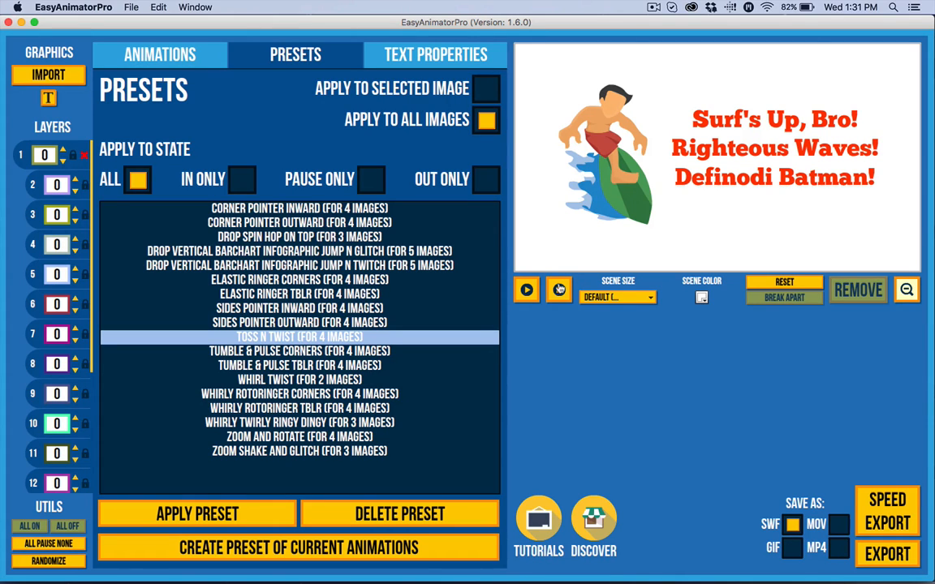
click(527, 291)
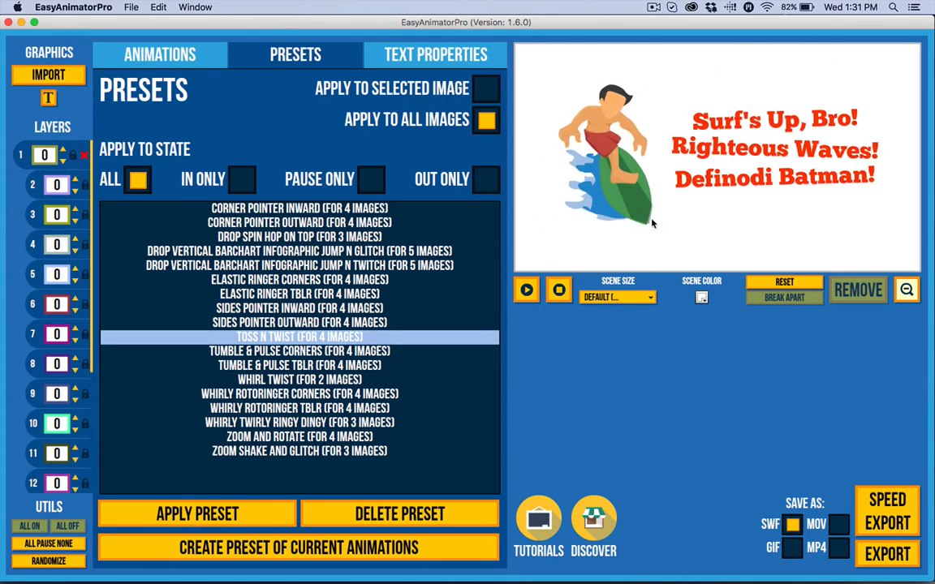
click(559, 290)
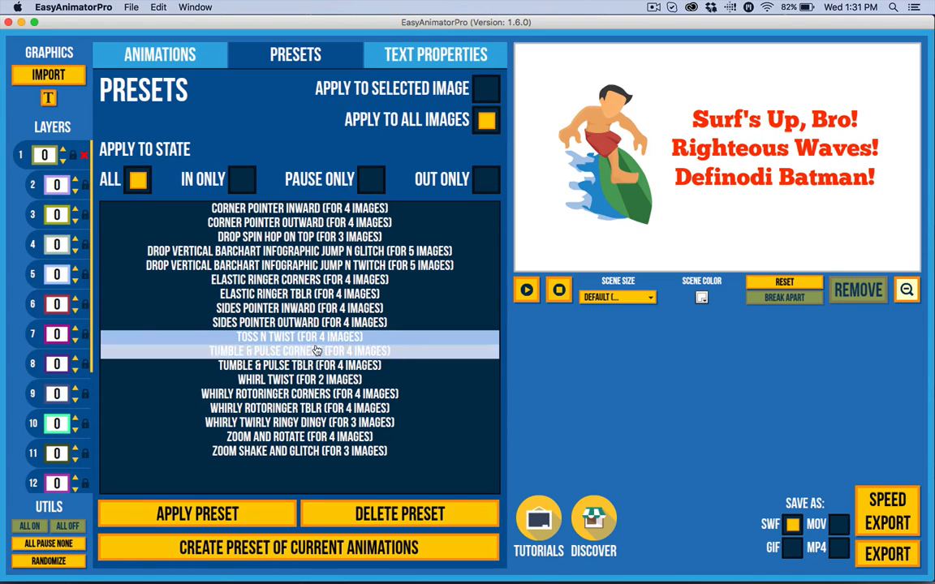
Inspect the surfer's separate pieces by selecting them on the stage and in the layer list
click(631, 206)
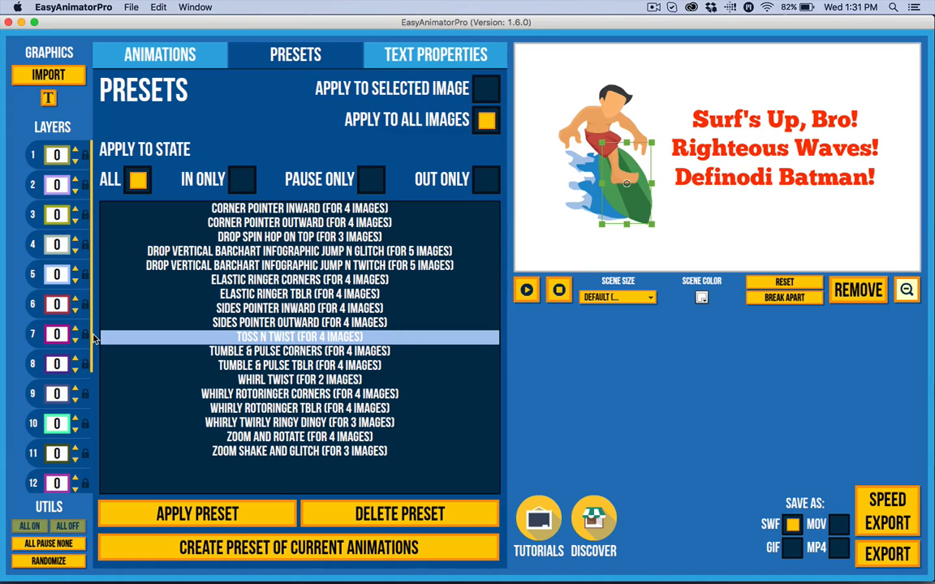
mouse_move(79, 365)
mouse_down()
mouse_move(69, 542)
mouse_move(93, 470)
mouse_move(78, 367)
mouse_up()
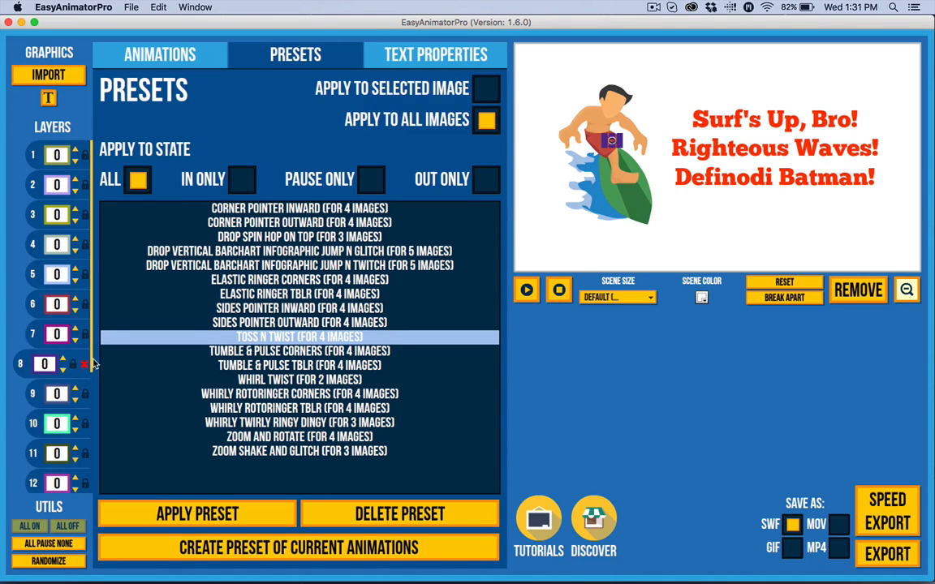
scroll(61, 389, down, 3)
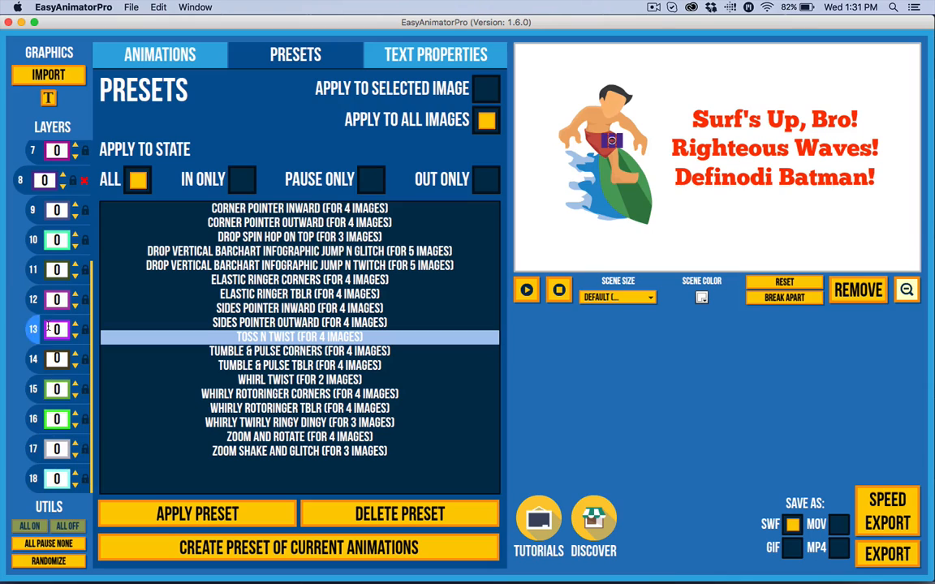
click(39, 390)
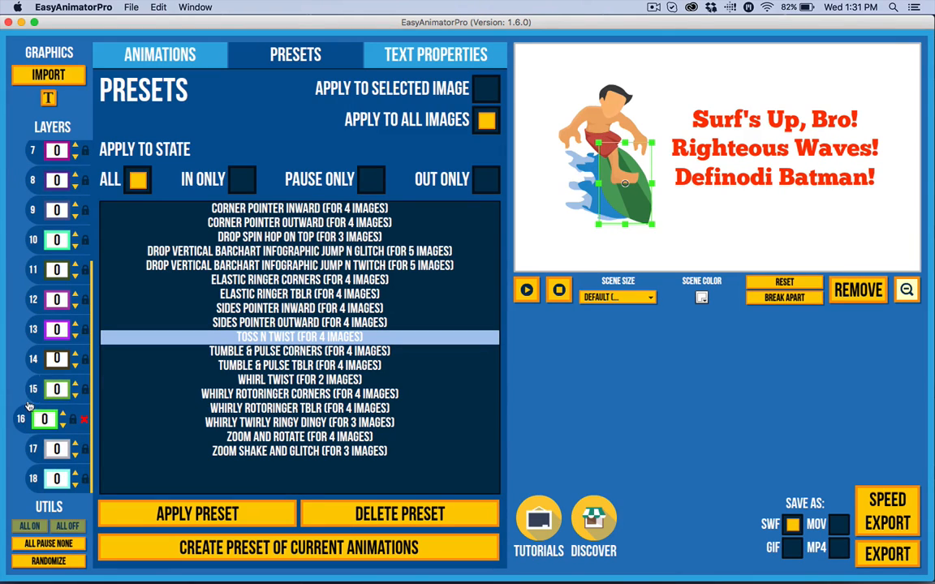
Select one of the surfer's pieces and set its pause animation to Ring
click(24, 388)
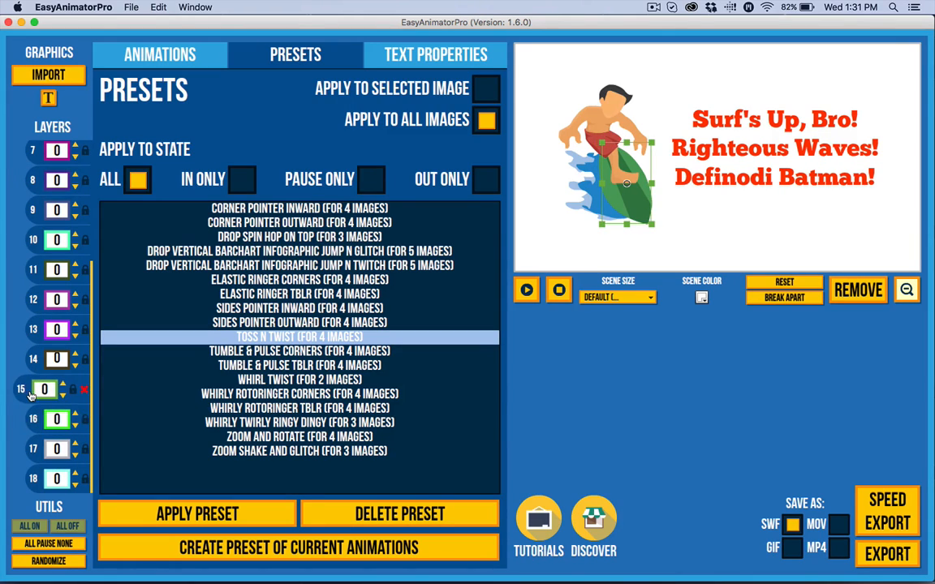
click(162, 55)
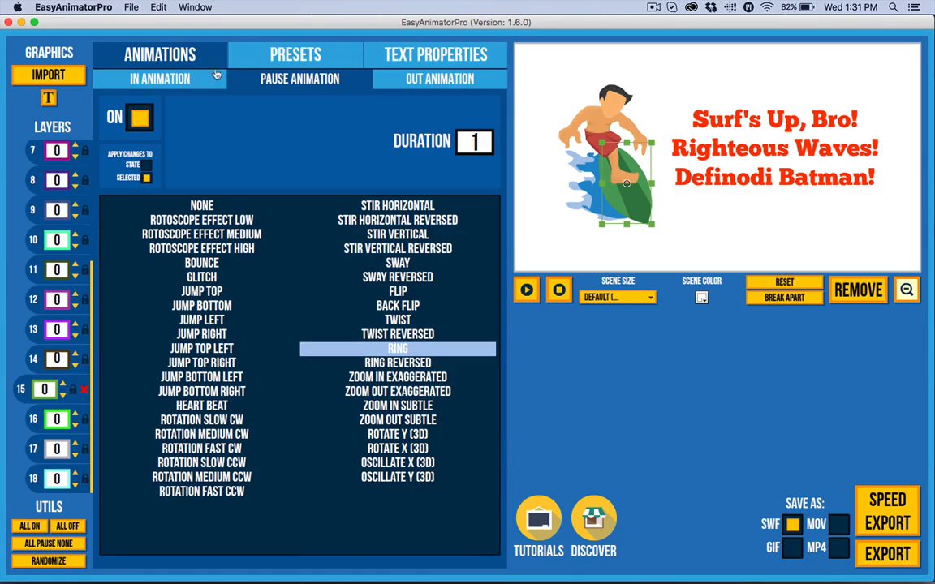
click(24, 419)
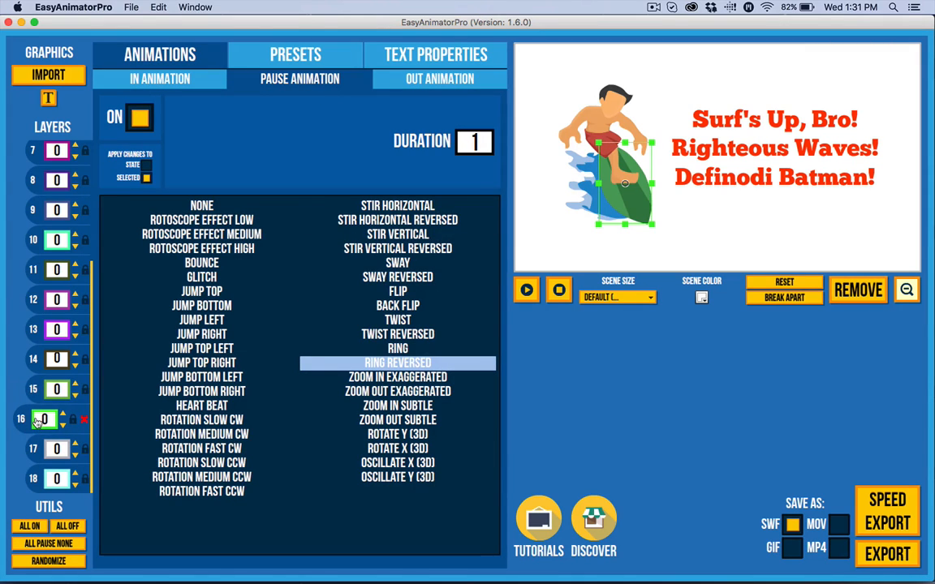
click(412, 351)
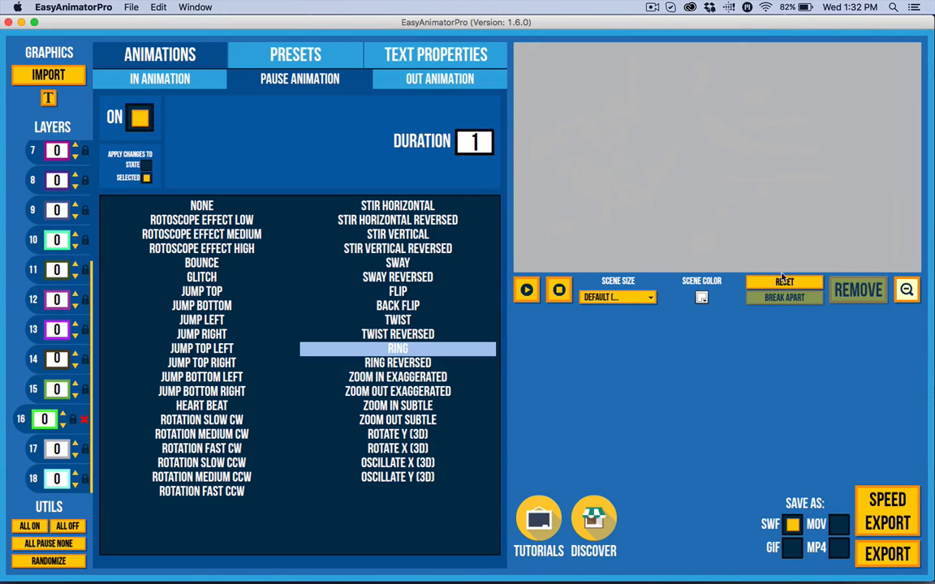
Set the pause animation of the bottom and top text lines to None
click(557, 301)
click(775, 149)
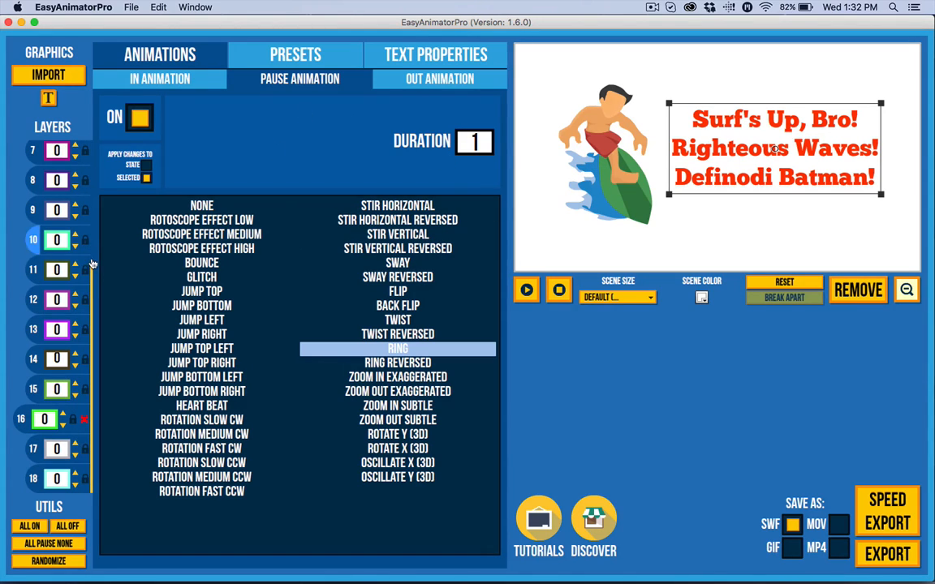
scroll(82, 242, up, 3)
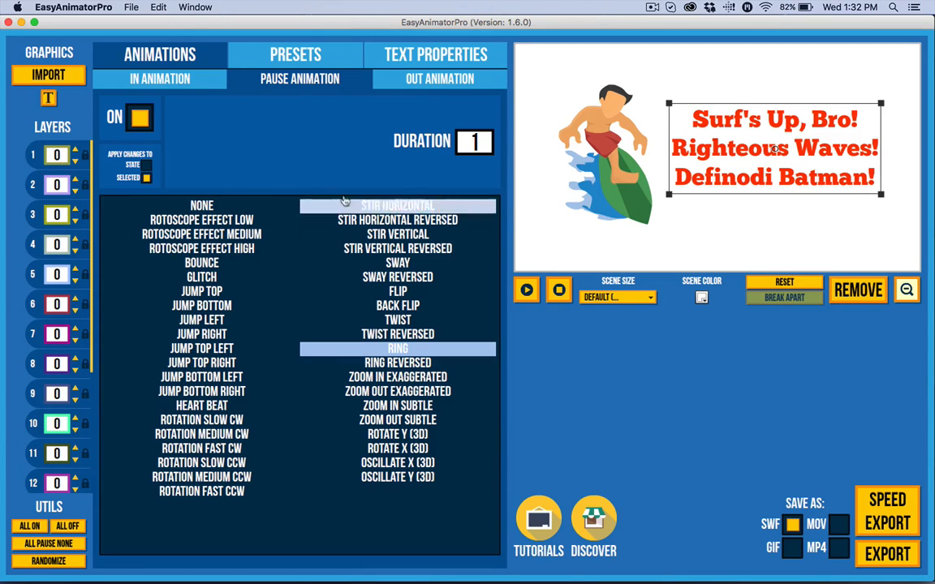
click(34, 153)
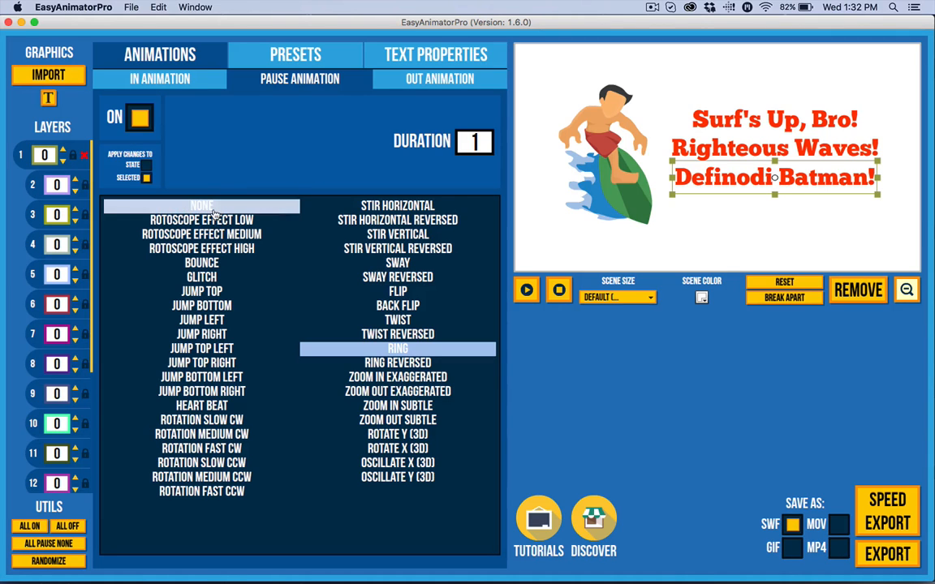
click(212, 213)
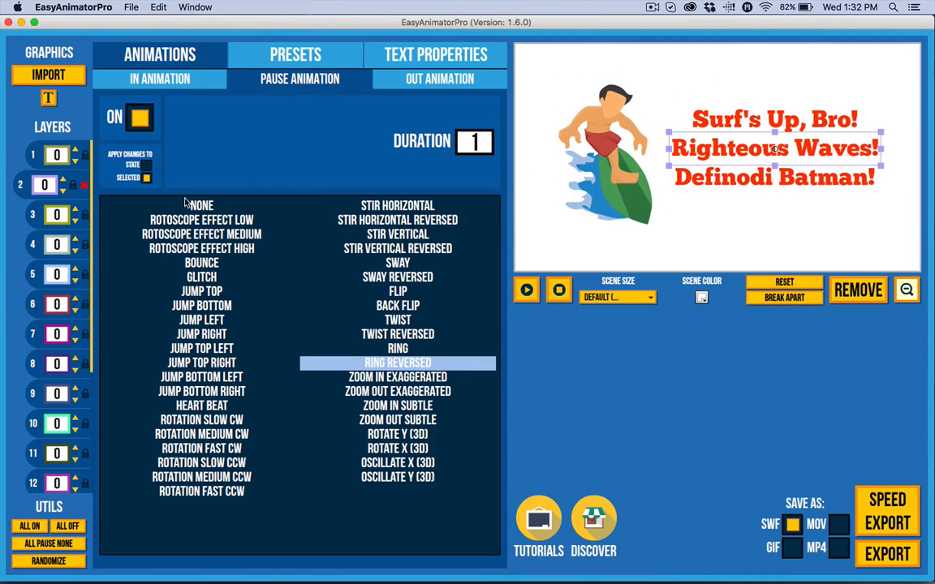
click(34, 217)
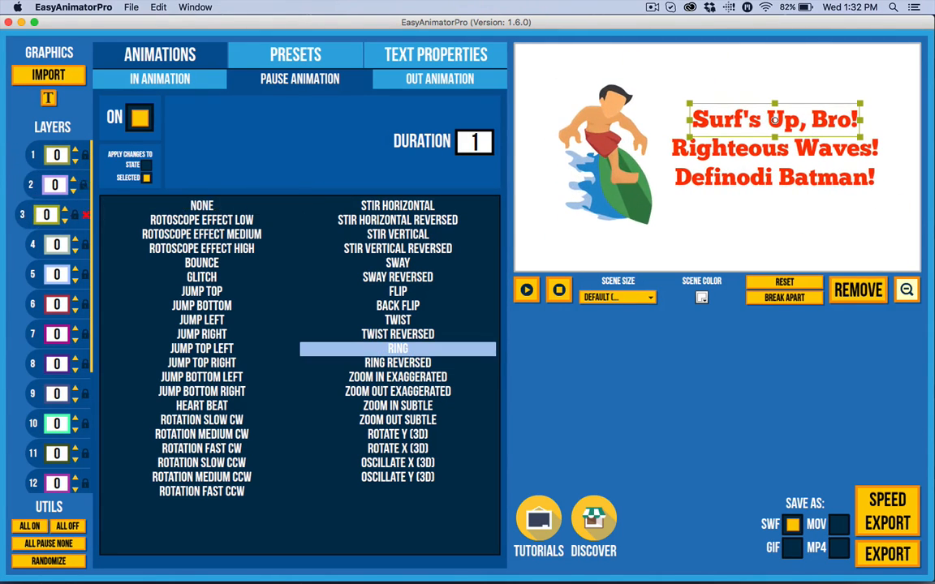
click(213, 211)
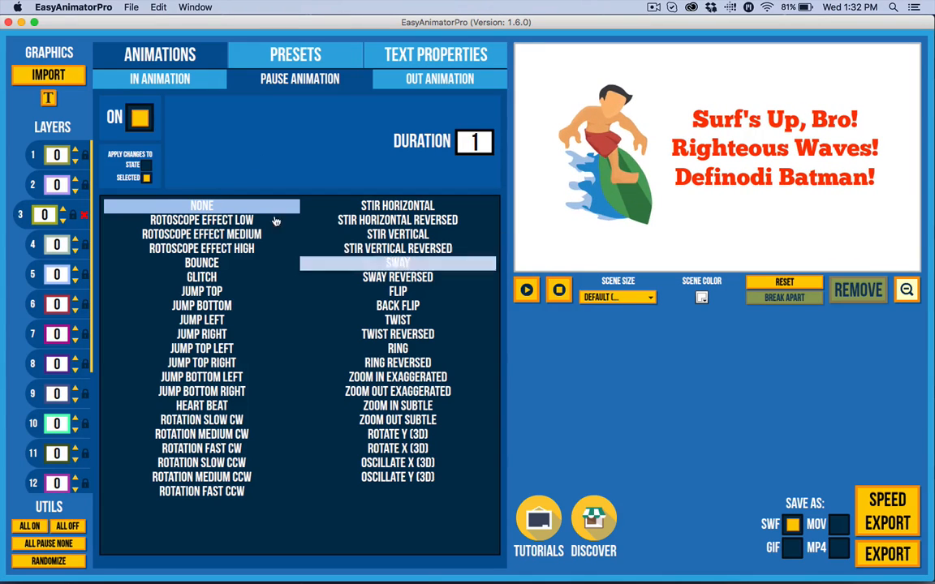
Switch pause changes to apply to the whole state and set the pause duration to 5
click(146, 166)
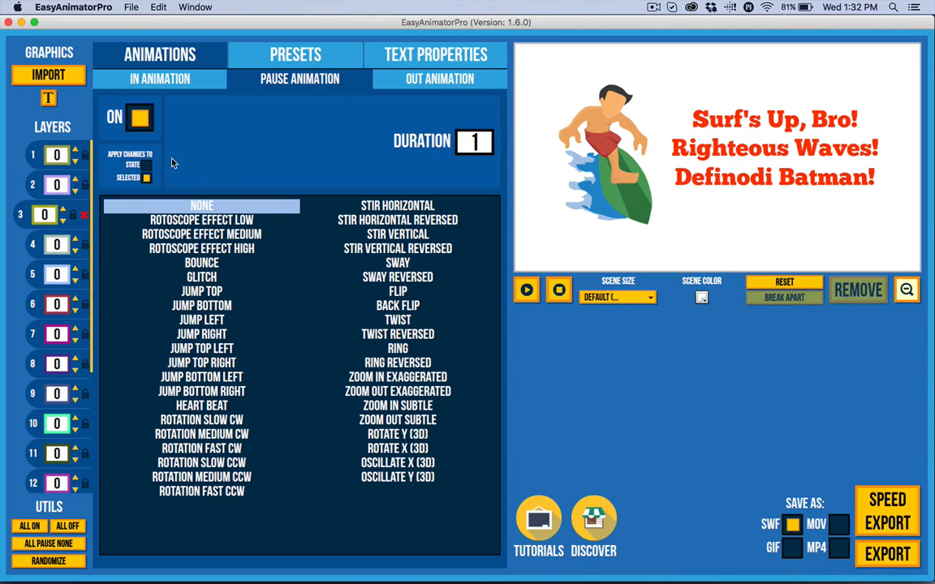
click(724, 158)
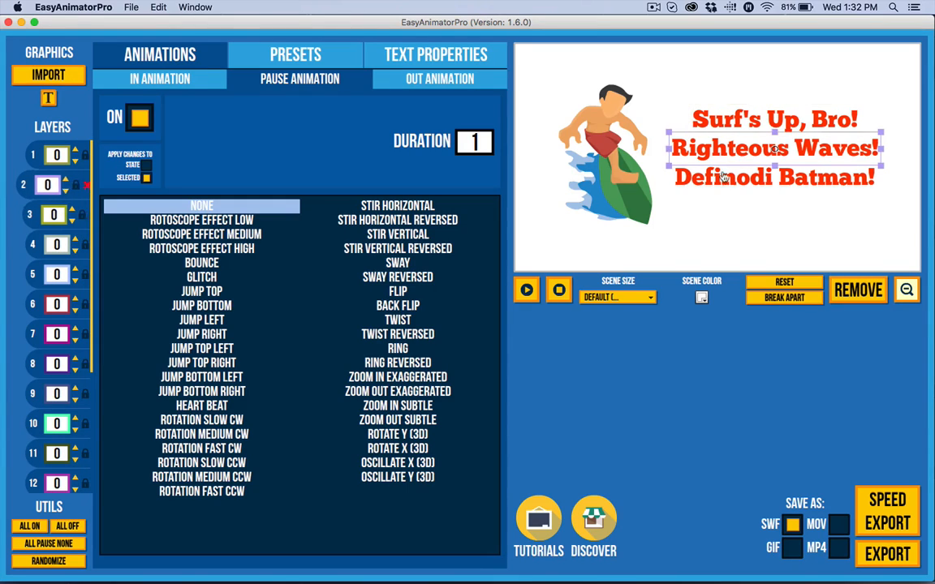
click(722, 177)
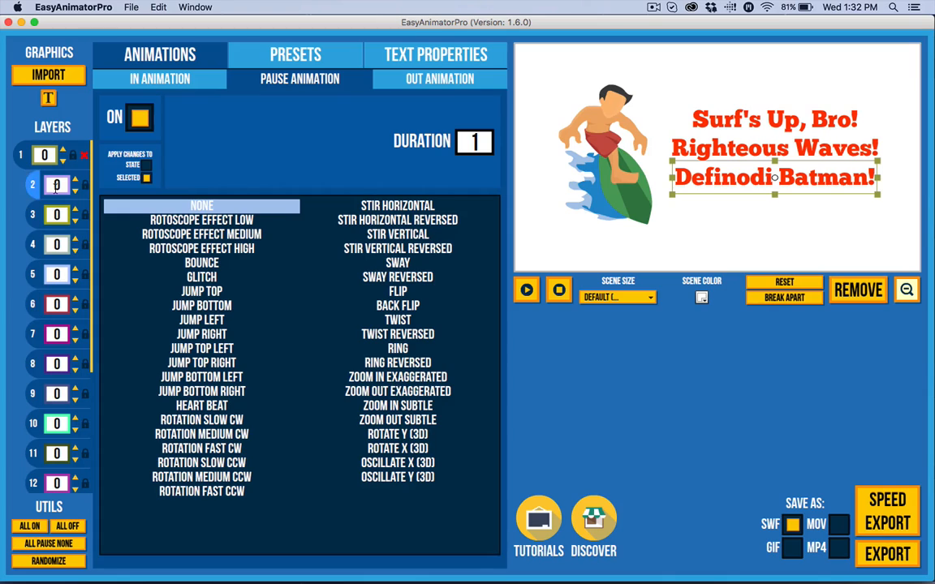
click(146, 177)
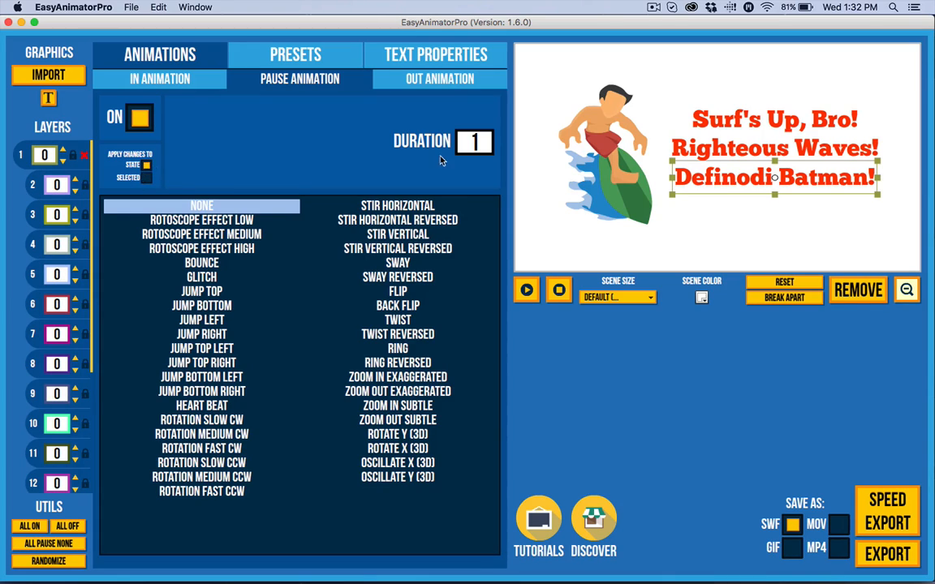
drag(483, 141, 385, 101)
text(5)
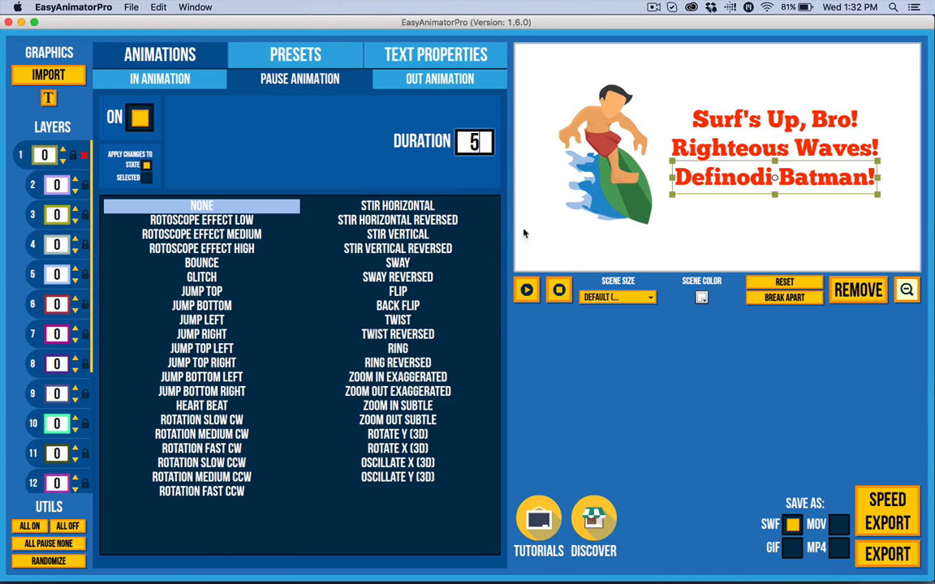
Play the animation preview, stop it, replay it and select the surfer graphic
click(526, 290)
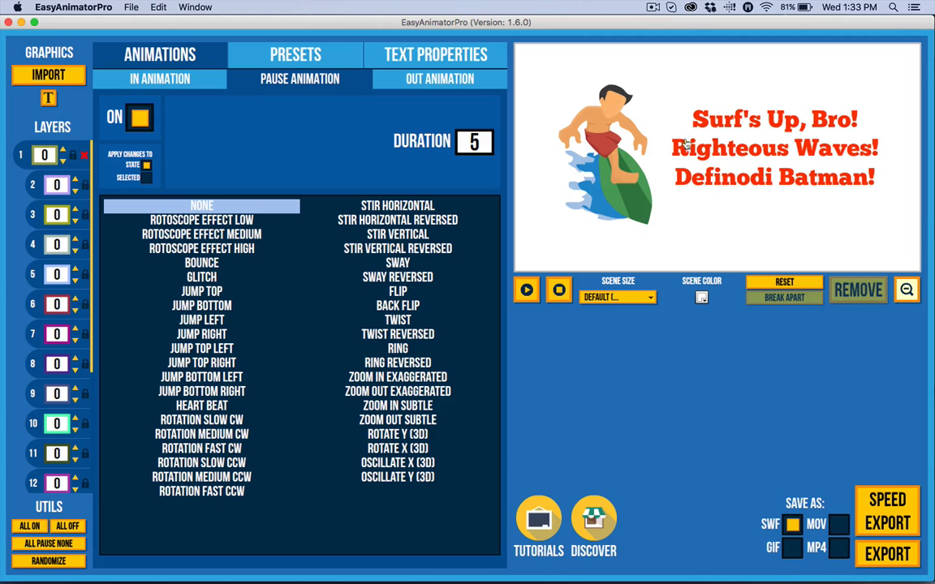
click(531, 296)
click(560, 289)
click(526, 291)
click(597, 213)
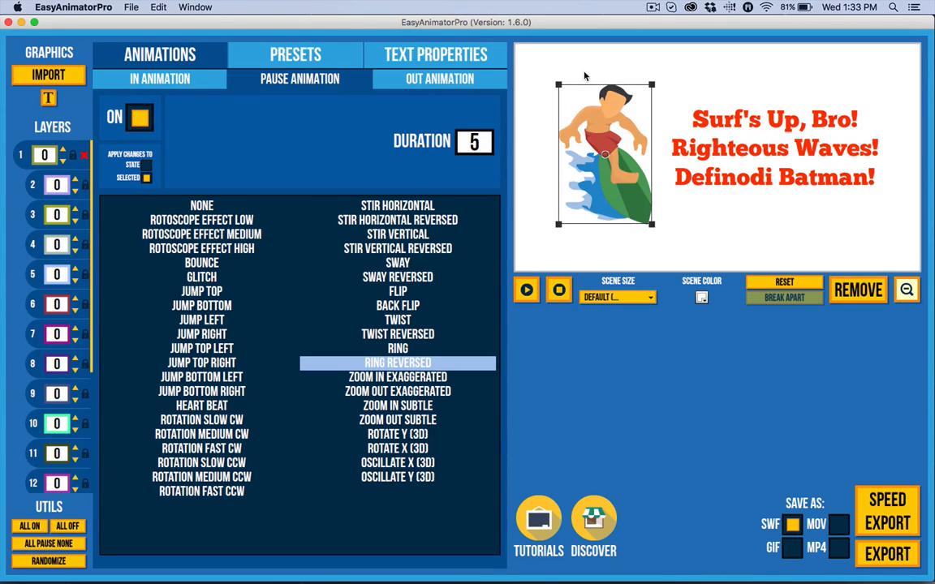